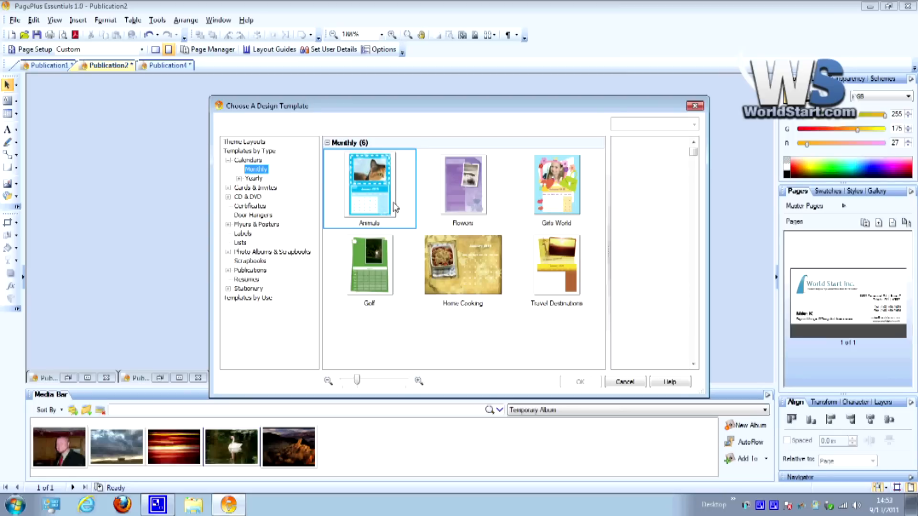
# Create a monthly calendar publication from the Home Cooking design template
pyautogui.click(468, 263)
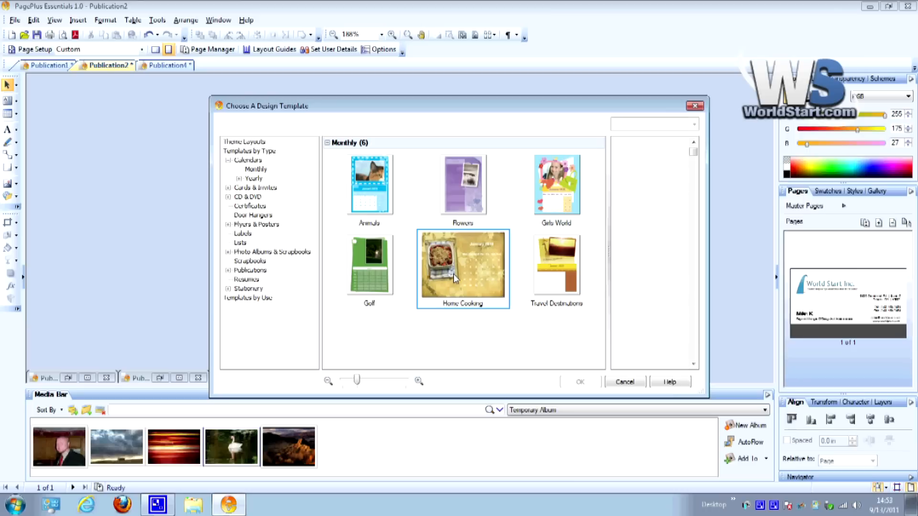
pyautogui.moveTo(699, 157)
pyautogui.mouseDown()
pyautogui.moveTo(697, 272)
pyautogui.moveTo(694, 158)
pyautogui.mouseUp()
pyautogui.click(581, 382)
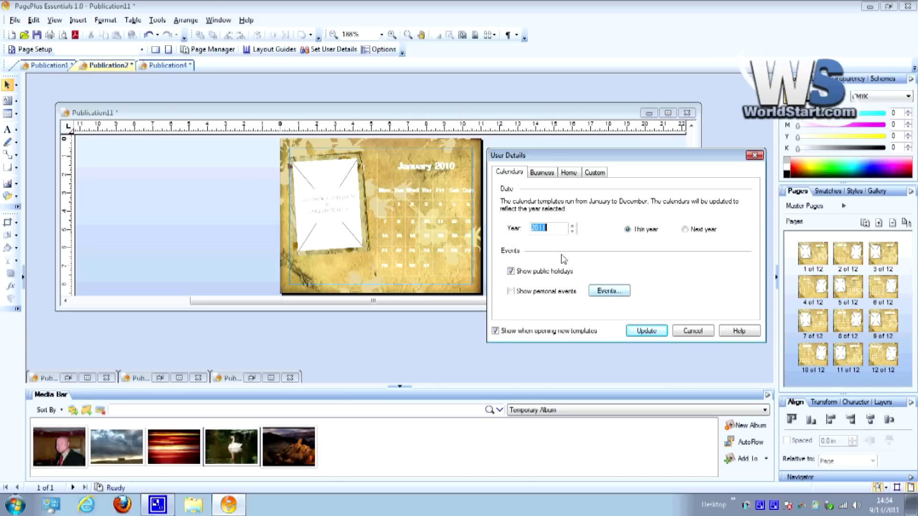
# Check the calendar's personal events list and update the calendar for this year, 2011, with public holidays shown
pyautogui.click(597, 290)
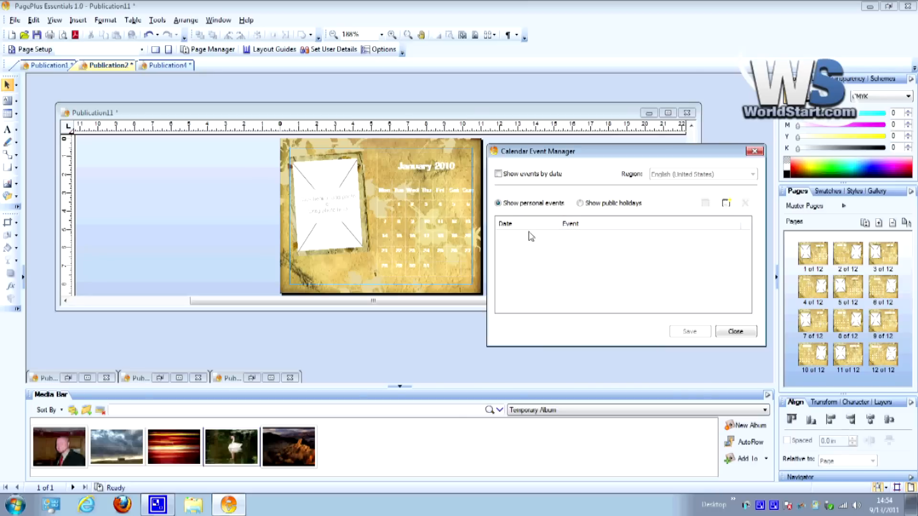
pyautogui.click(737, 333)
pyautogui.click(646, 331)
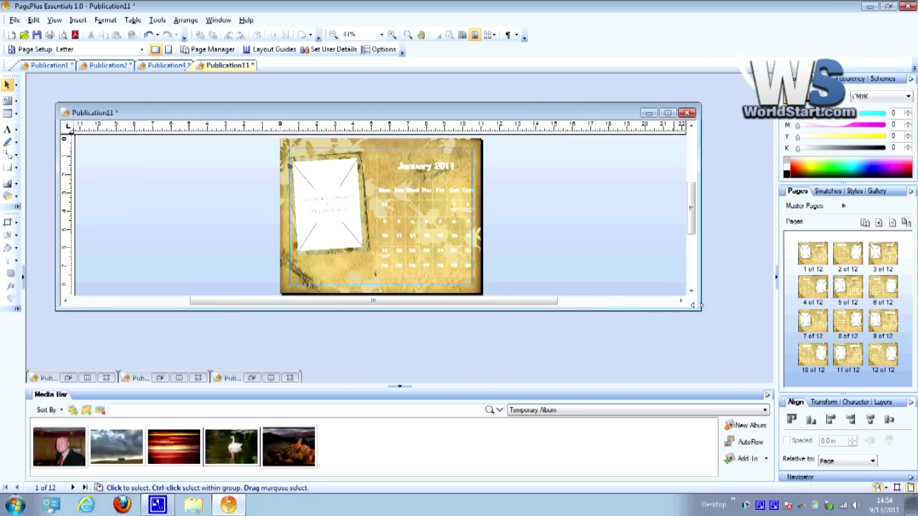
# Enlarge the calendar's document window and place the swan photo in January's picture frame, shifting it slightly
pyautogui.moveTo(692, 308); pyautogui.dragTo(772, 382)
pyautogui.moveTo(528, 103); pyautogui.dragTo(529, 74)
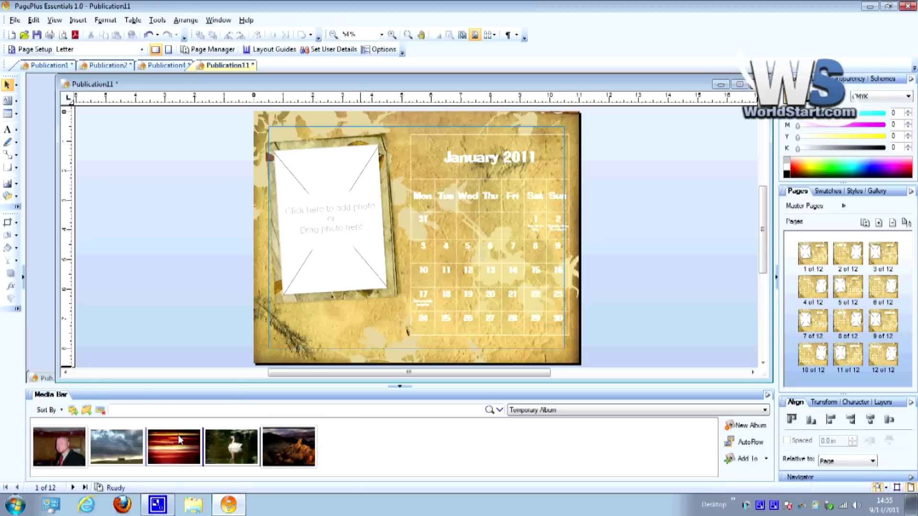
pyautogui.moveTo(212, 449); pyautogui.dragTo(314, 211)
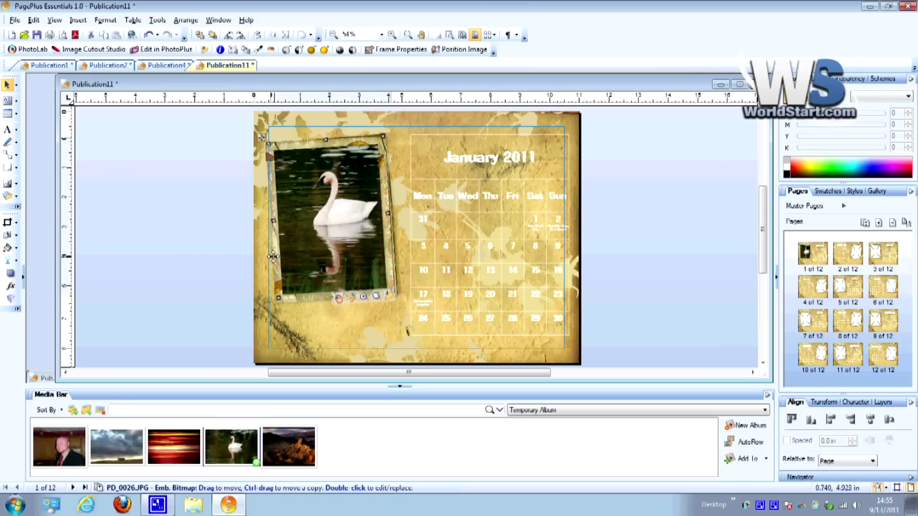
pyautogui.moveTo(283, 242); pyautogui.dragTo(319, 235)
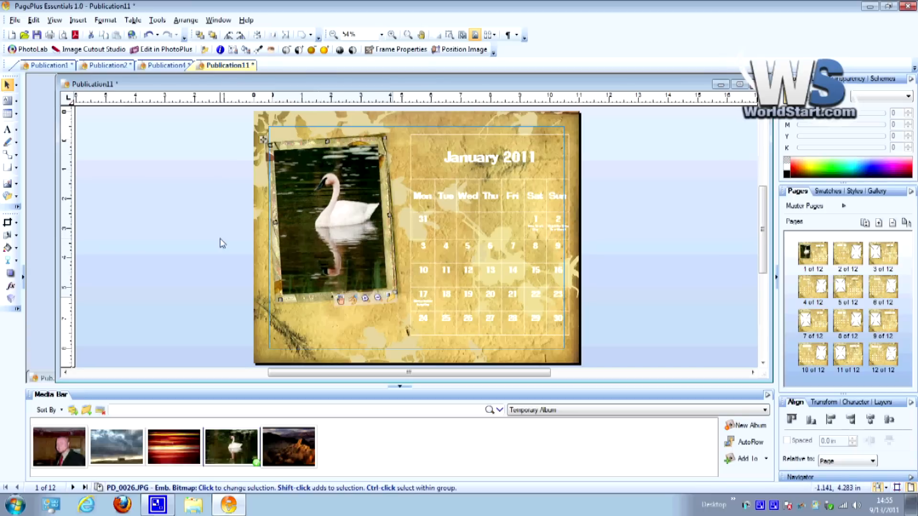
pyautogui.click(201, 210)
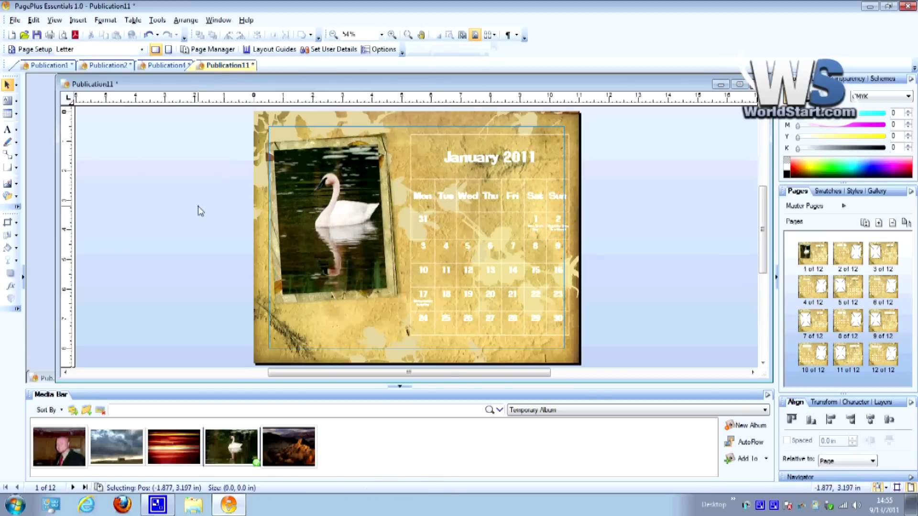
# Place the rocky mountain photo in February's picture frame and the portrait photo of the man in the suit in March's
pyautogui.click(845, 253)
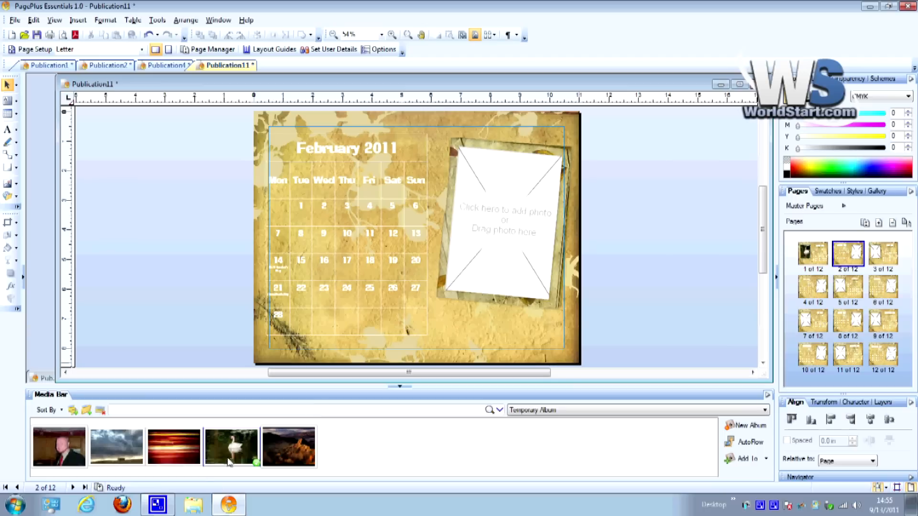
pyautogui.moveTo(289, 447); pyautogui.dragTo(509, 230)
pyautogui.click(697, 231)
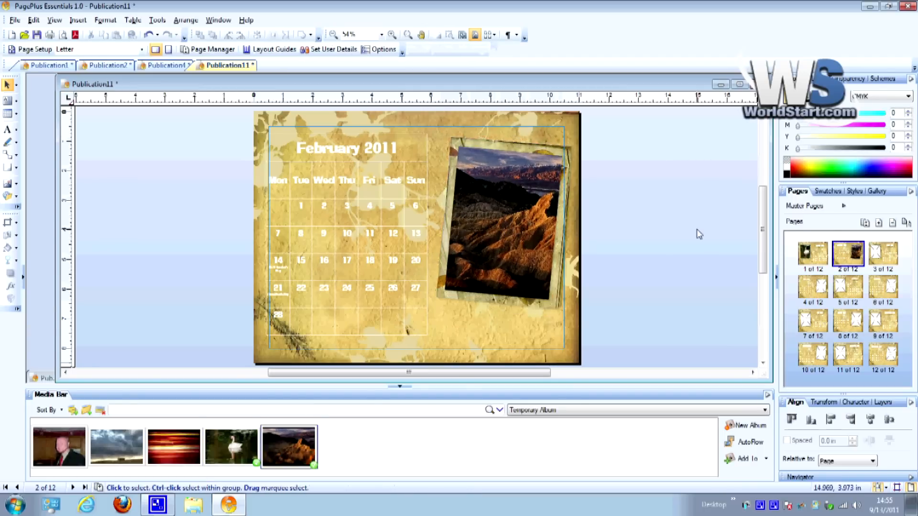
pyautogui.click(883, 252)
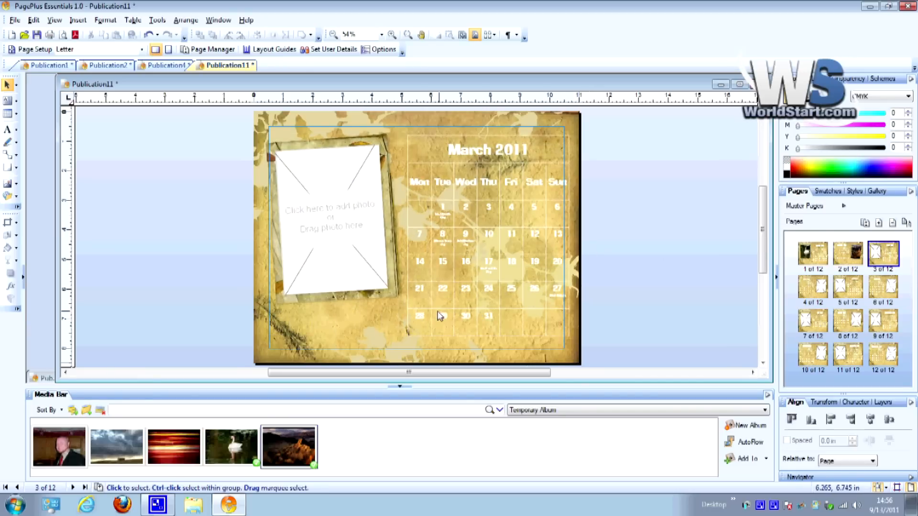
pyautogui.moveTo(59, 446); pyautogui.dragTo(332, 222)
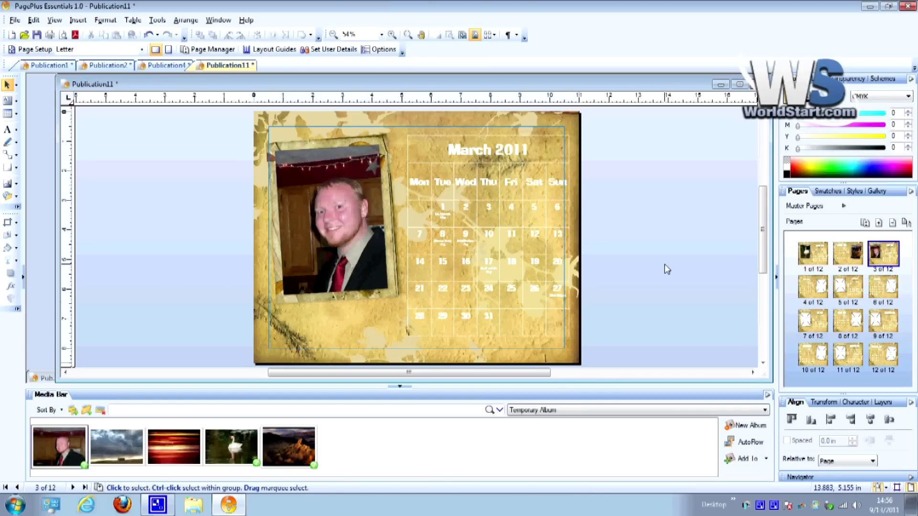
pyautogui.click(819, 302)
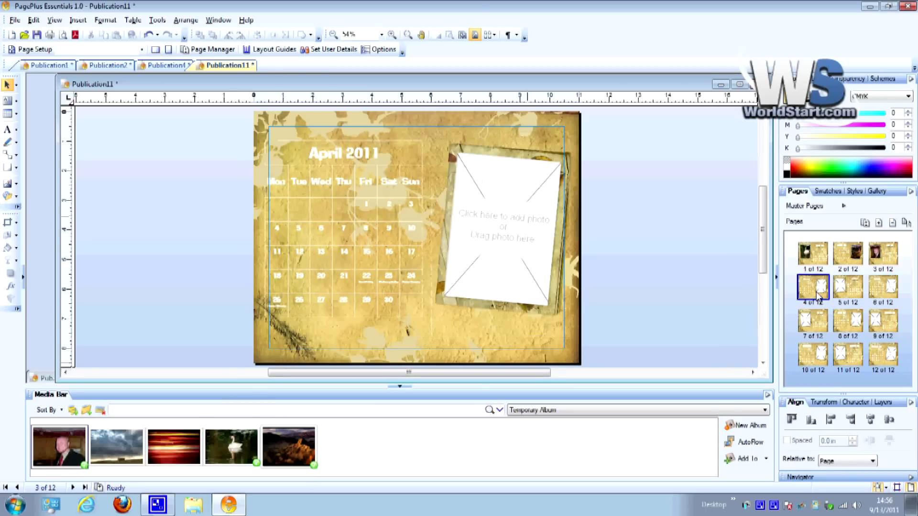
pyautogui.click(508, 231)
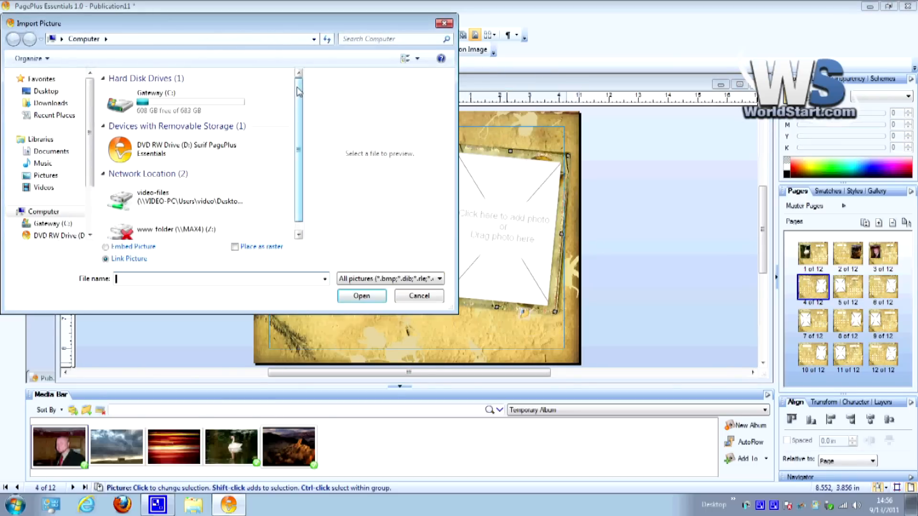
pyautogui.click(417, 297)
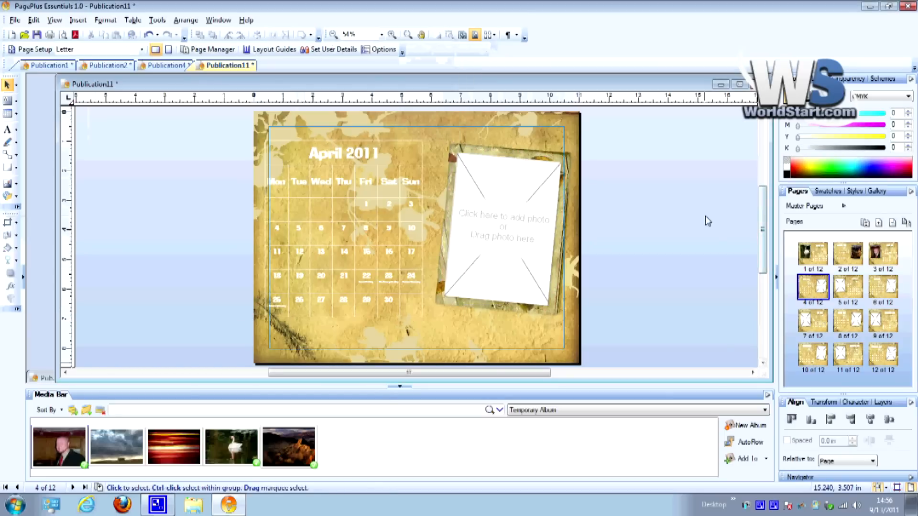
pyautogui.click(813, 253)
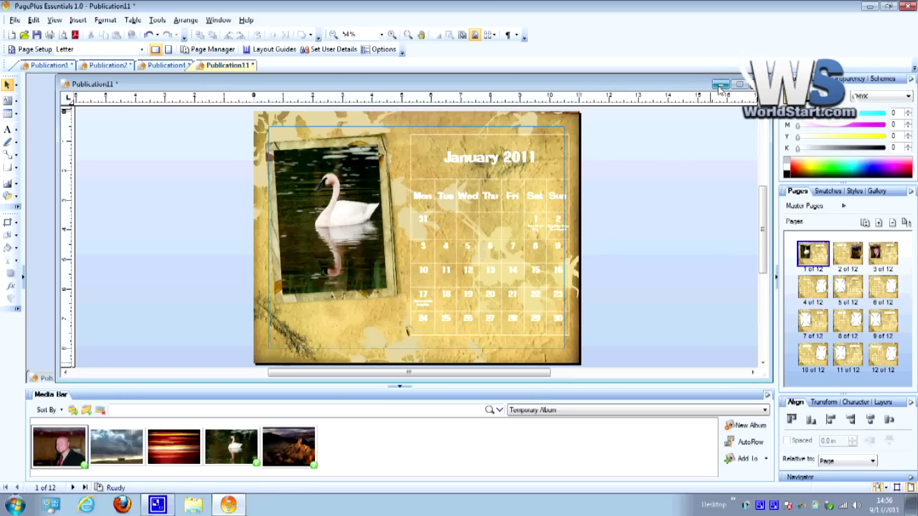
# Switch to the Merry Christmas card publication and open its inside spread
pyautogui.click(51, 66)
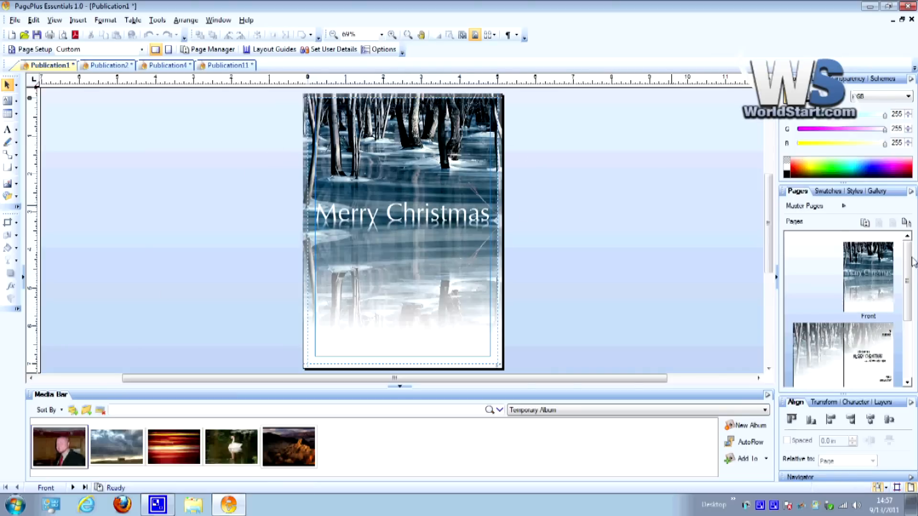
pyautogui.moveTo(906, 259); pyautogui.dragTo(887, 264)
pyautogui.scroll(-1, 851, 296)
pyautogui.click(813, 324)
pyautogui.click(848, 319)
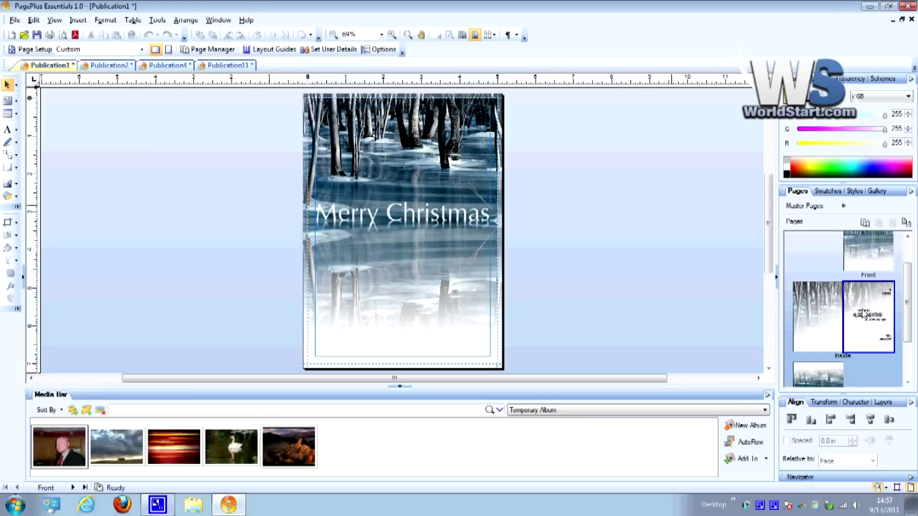
pyautogui.doubleClick(863, 313)
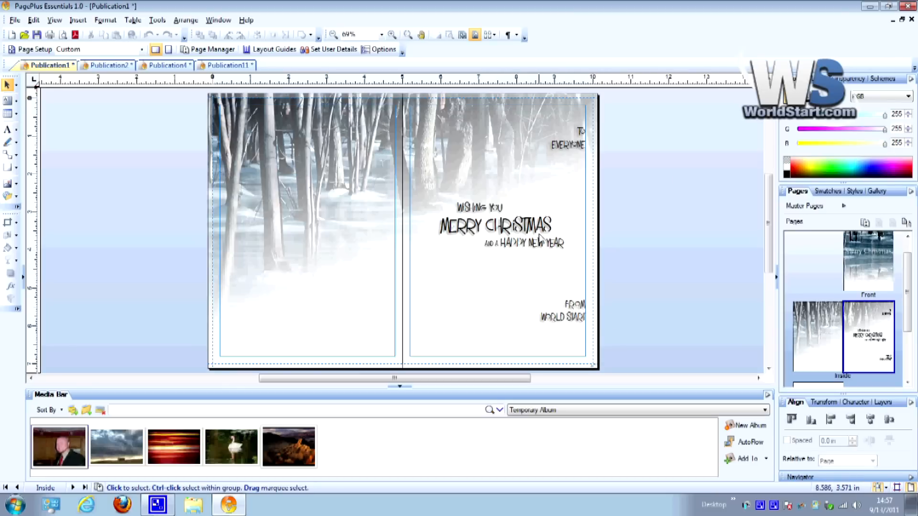
# Replace the sender line WORLD START under FROM inside the card with the sender's first name
pyautogui.click(556, 324)
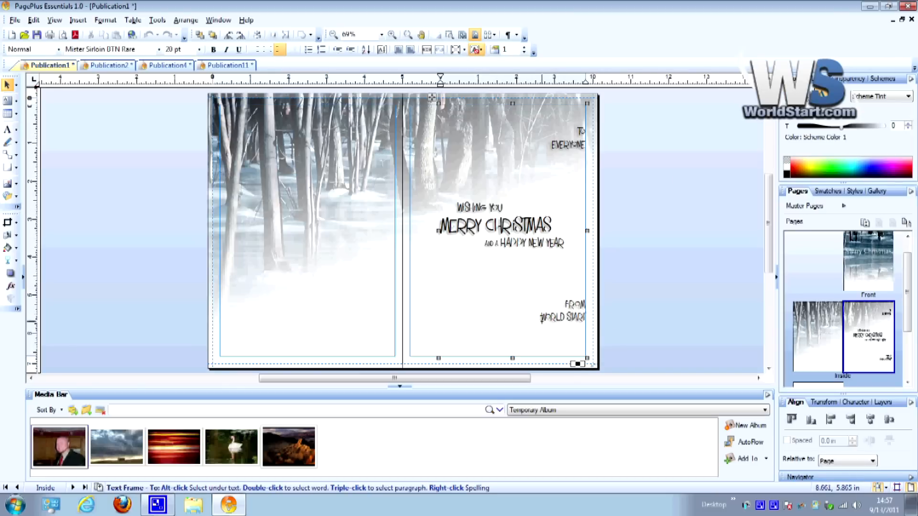
pyautogui.moveTo(541, 317); pyautogui.dragTo(589, 314)
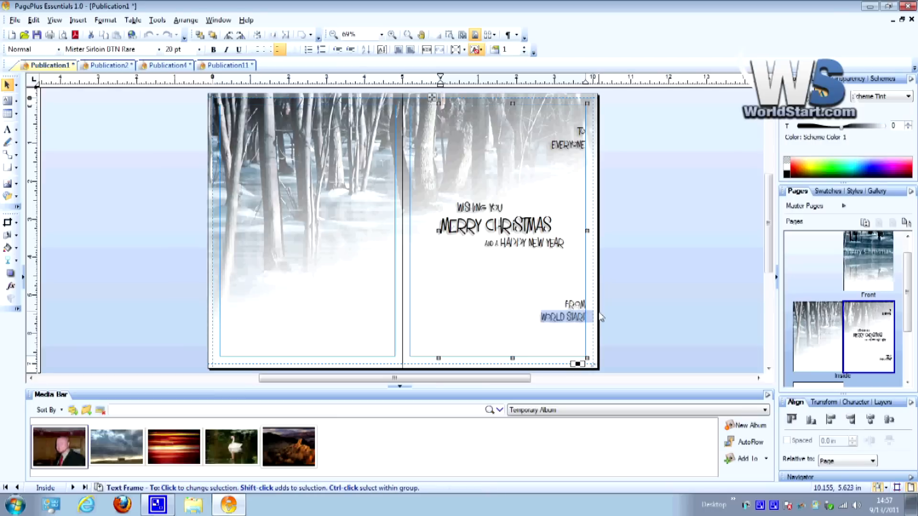
pyautogui.write('MIKE')
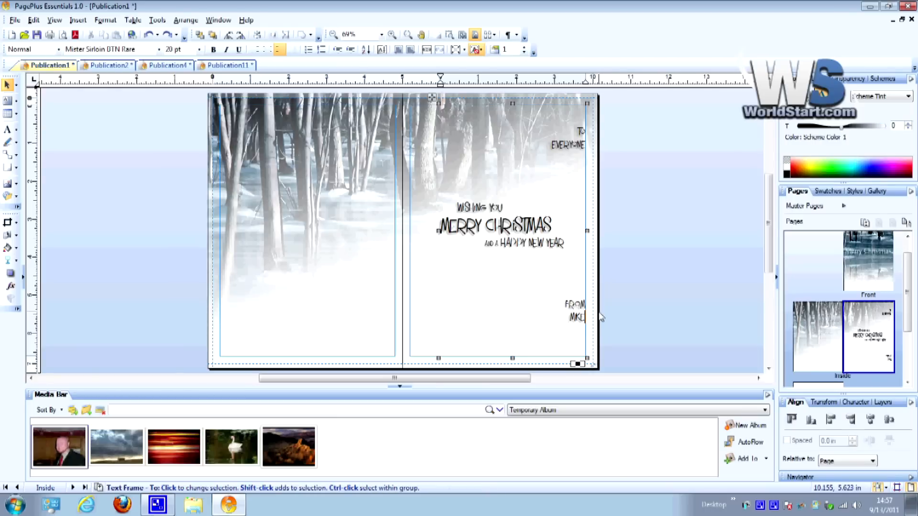
pyautogui.click(625, 293)
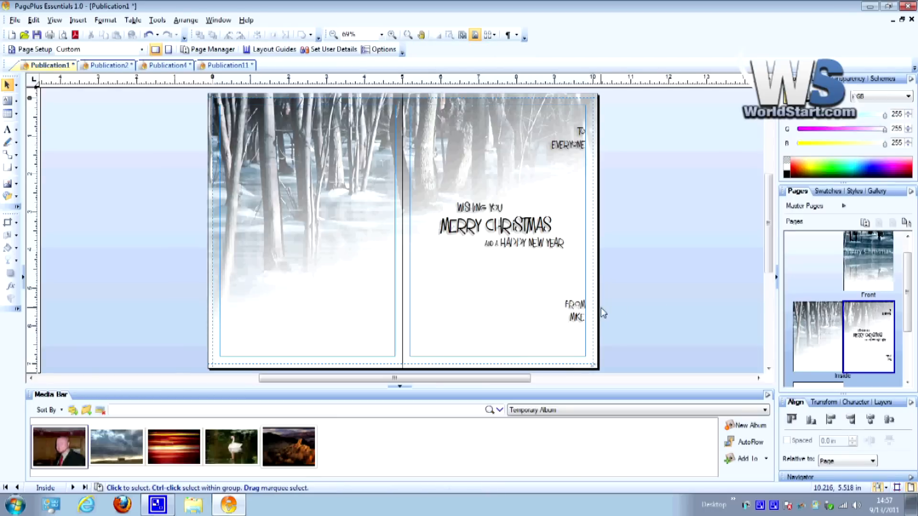
# Review the business card publication and the garage sale flyer publication
pyautogui.click(101, 68)
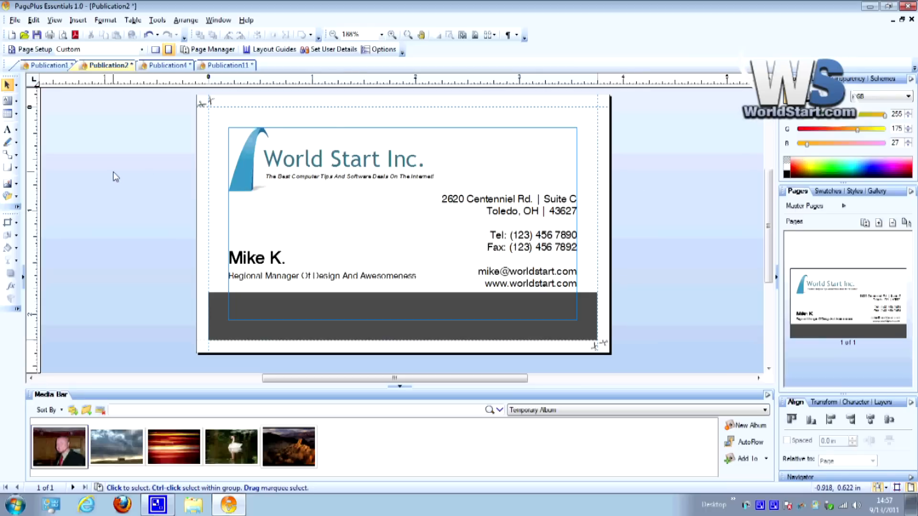
pyautogui.click(163, 67)
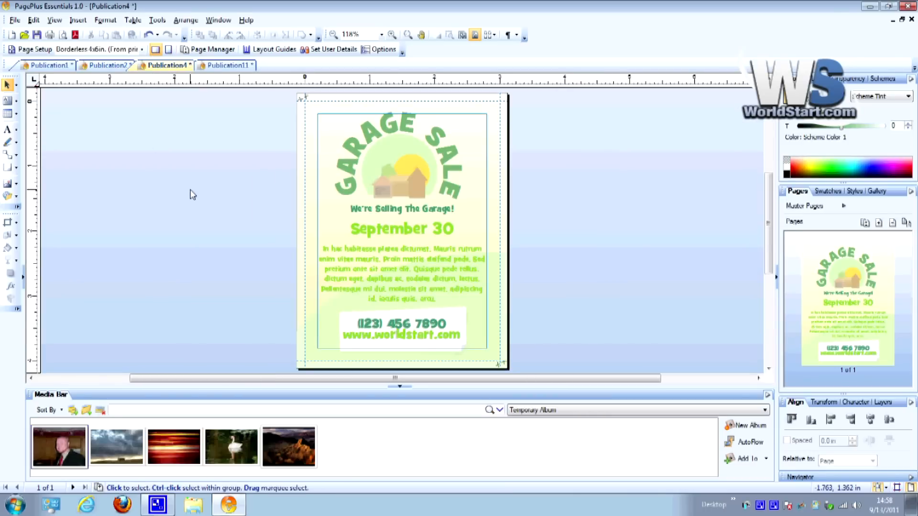
pyautogui.click(335, 209)
pyautogui.click(258, 227)
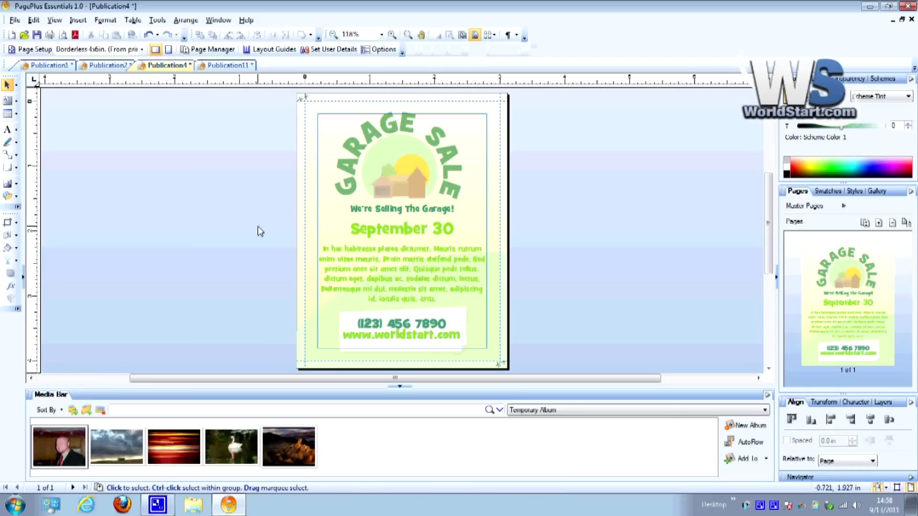